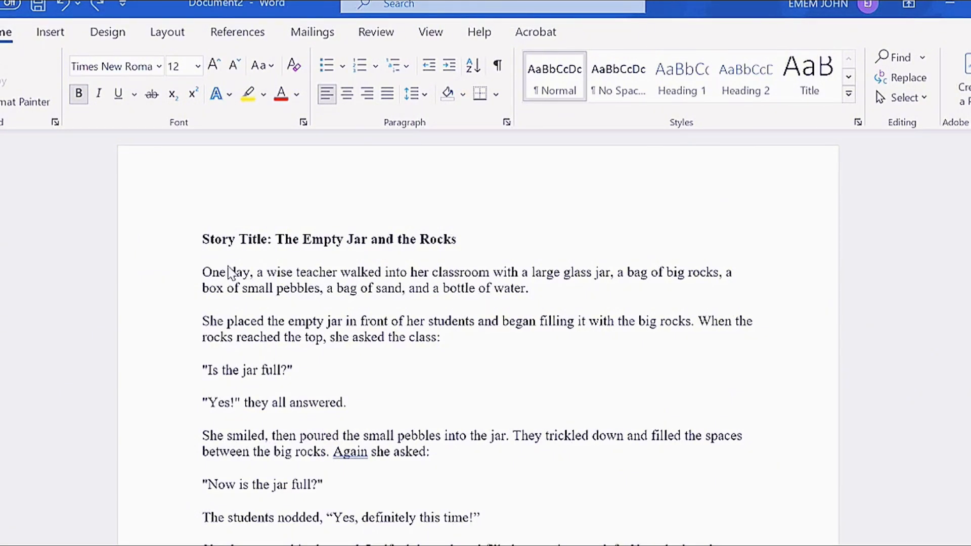
Convert the story title line "The Empty Jar and the Rocks" to all capitals.
{"action": "scroll", "coordinate": [231, 273], "scroll_direction": "down", "scroll_amount": 1}
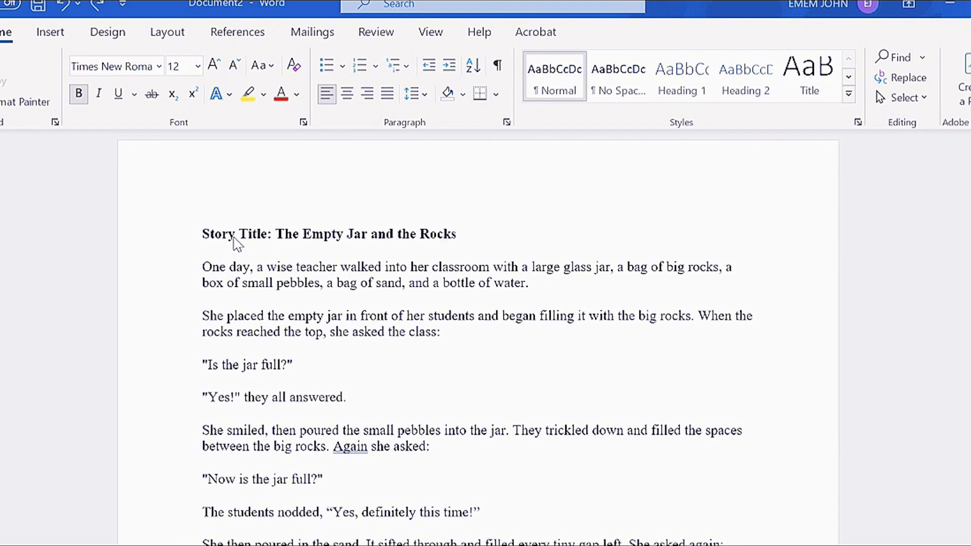
{"action": "left_click", "coordinate": [468, 233]}
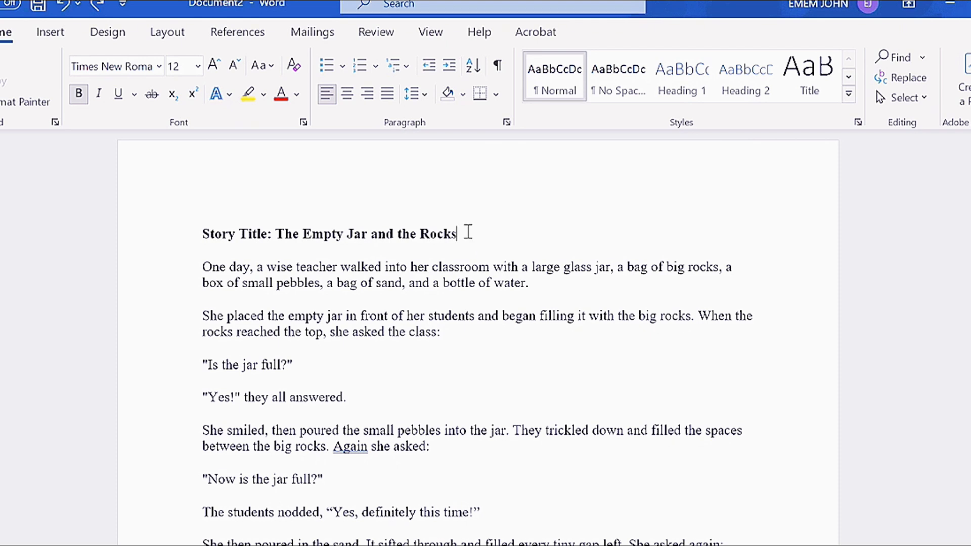
{"action": "left_click_drag", "start_coordinate": [468, 232], "coordinate": [153, 217]}
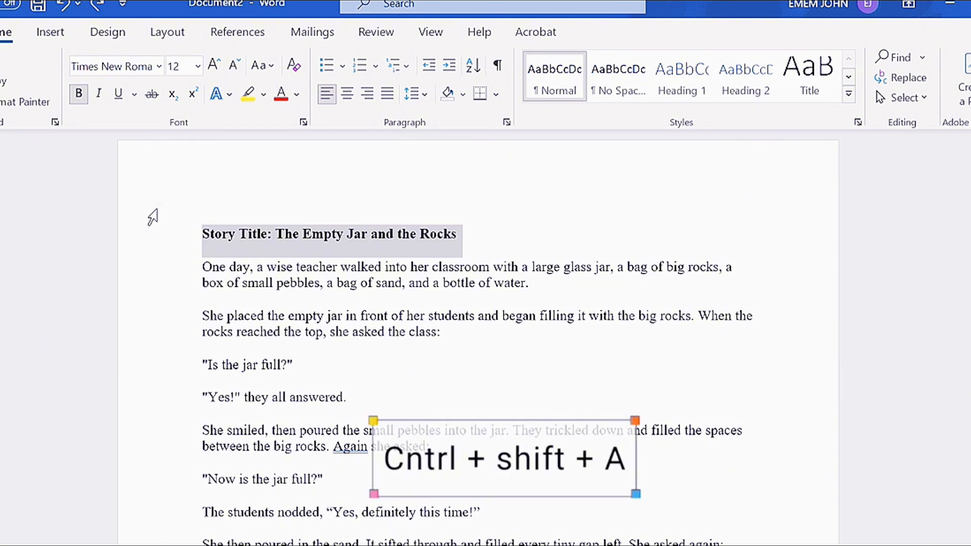
{"action": "key", "text": "ctrl+shift+a"}
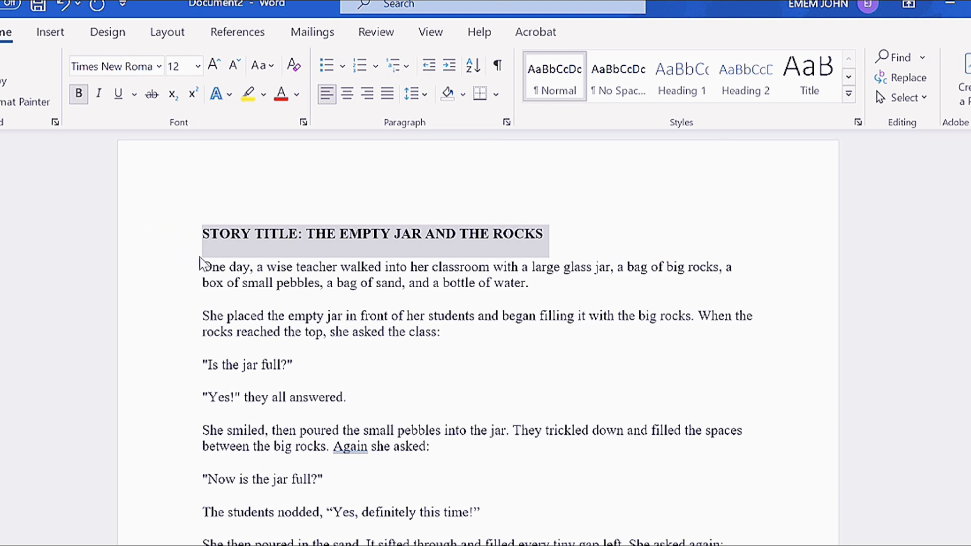
Try centred, right and justified alignment on the paragraphs from "One day" through "The students nodded", ending with left alignment.
{"action": "left_click", "coordinate": [195, 266]}
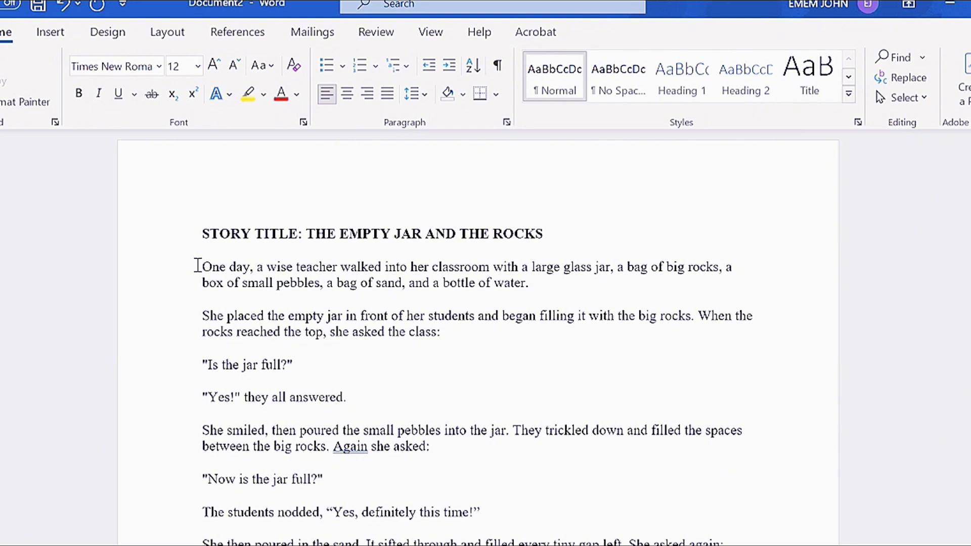
{"action": "left_click_drag", "start_coordinate": [200, 266], "coordinate": [568, 520]}
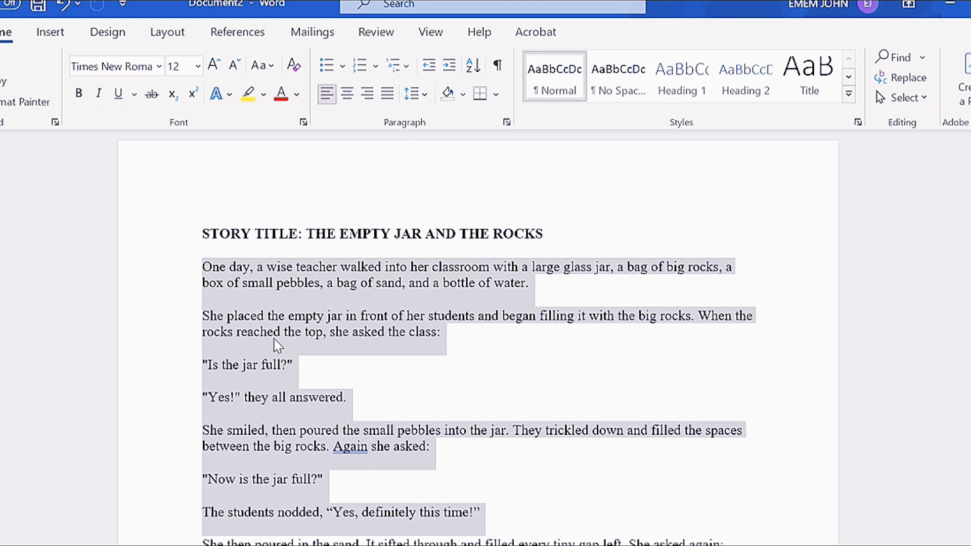
{"action": "left_click", "coordinate": [345, 100]}
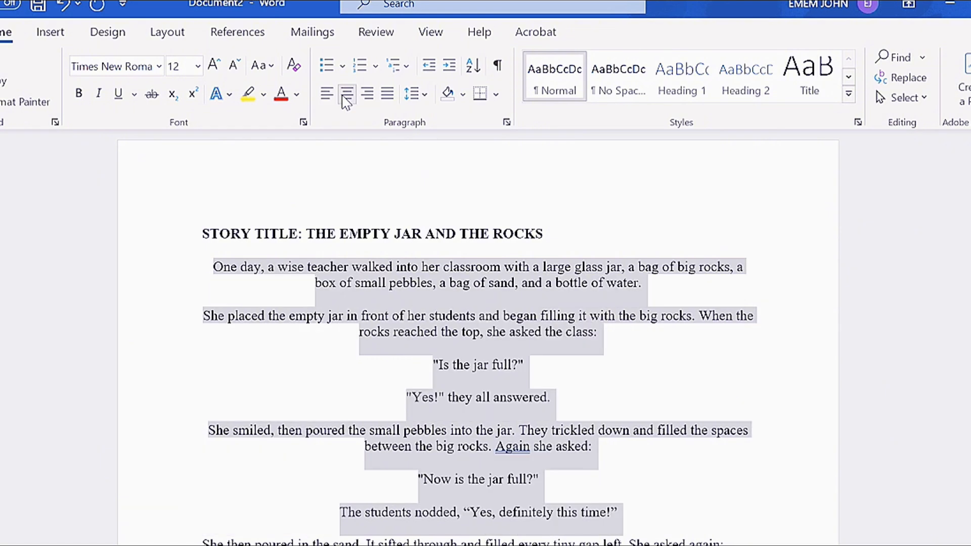
{"action": "left_click", "coordinate": [367, 94]}
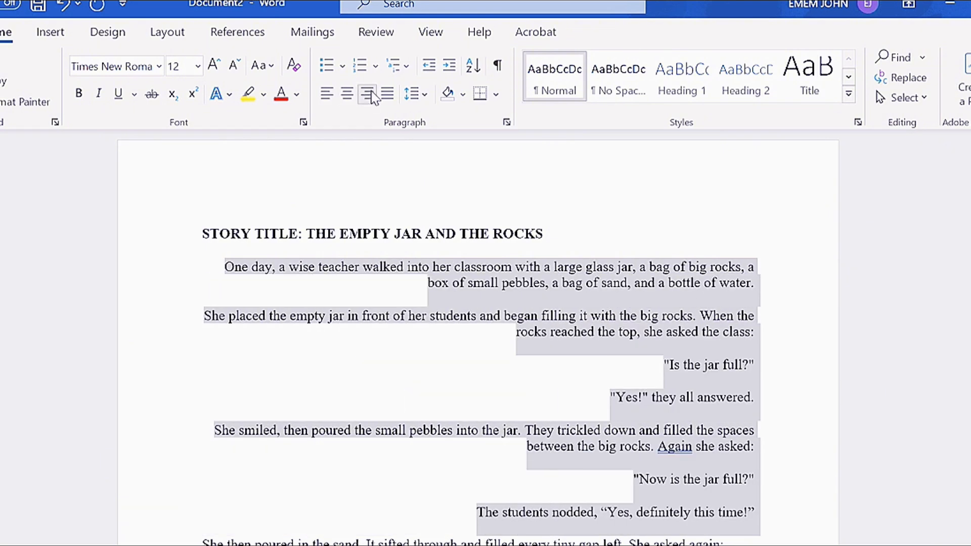
{"action": "left_click", "coordinate": [388, 94]}
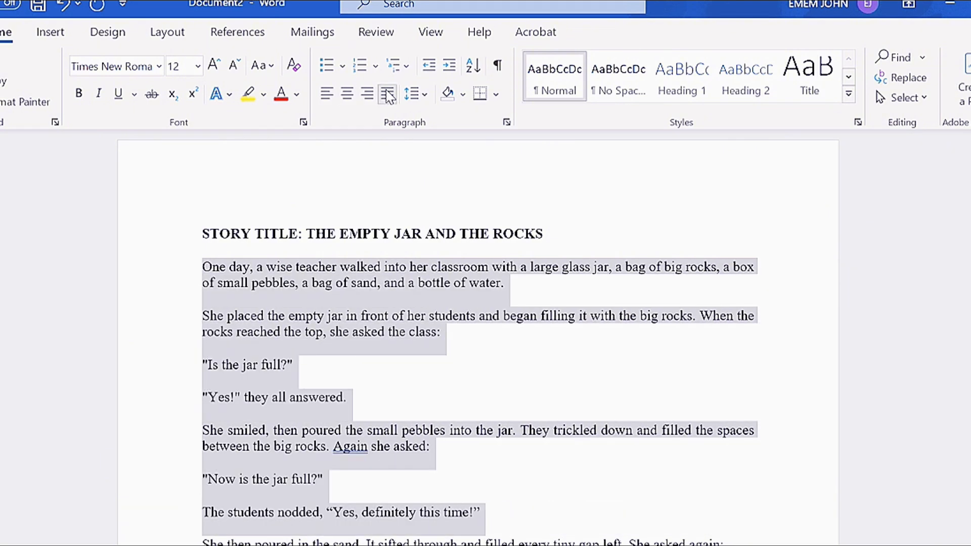
{"action": "left_click", "coordinate": [328, 94]}
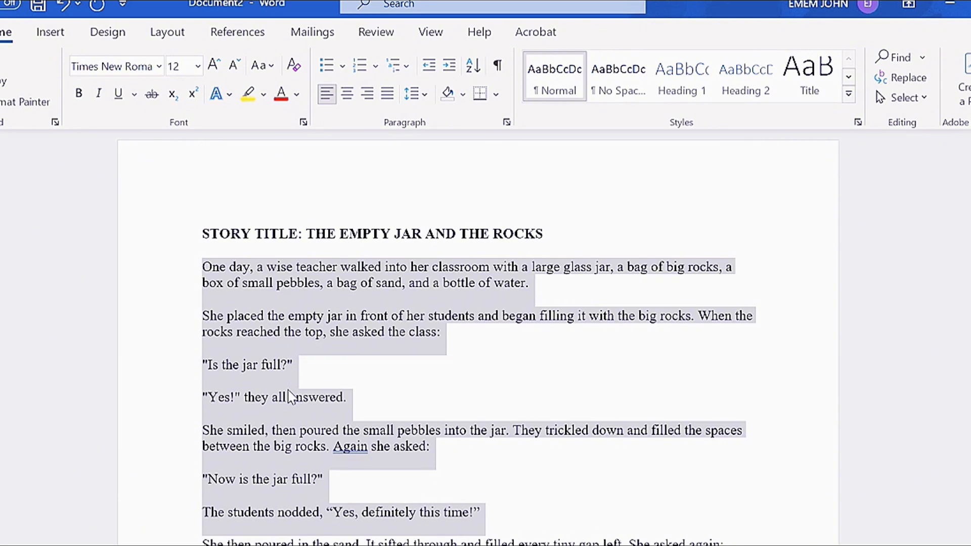
Try right, left and centre alignment on the selected story paragraphs, and undo the centring.
{"action": "key", "text": "ctrl+r"}
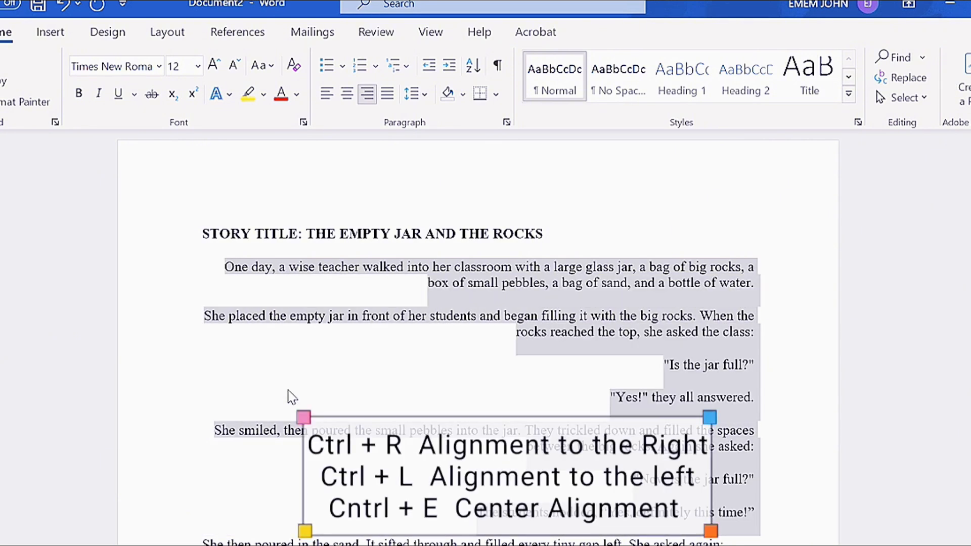
{"action": "key", "text": "ctrl+l"}
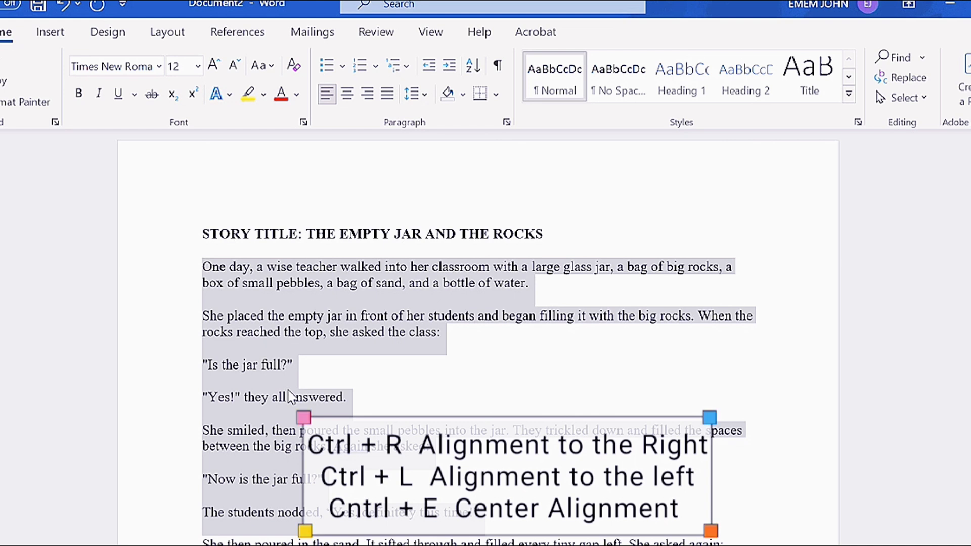
{"action": "key", "text": "ctrl+e"}
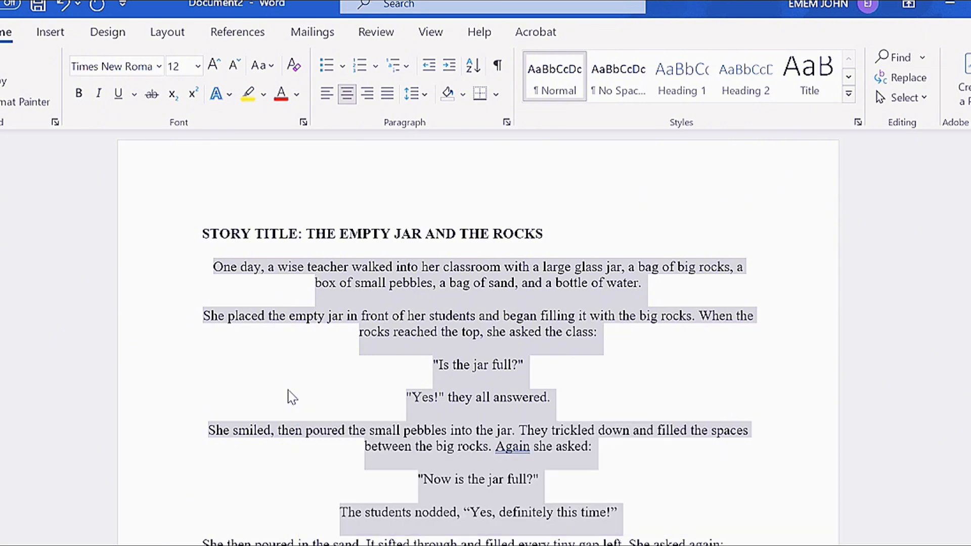
{"action": "key", "text": "ctrl+z"}
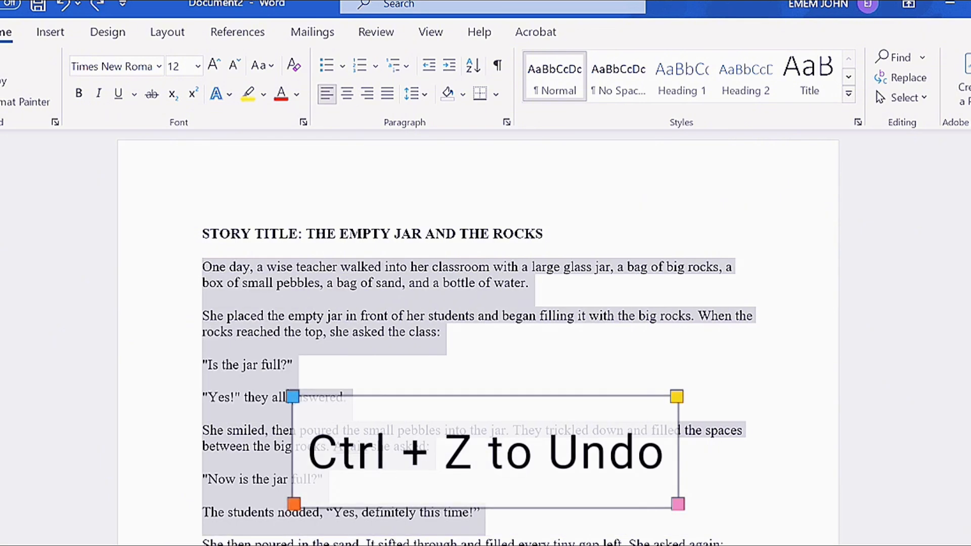
Move the "Moral:" line from above the Lesson section to the blank line after the sentence ending "already busy life".
{"action": "scroll", "coordinate": [369, 421], "scroll_direction": "down", "scroll_amount": 3}
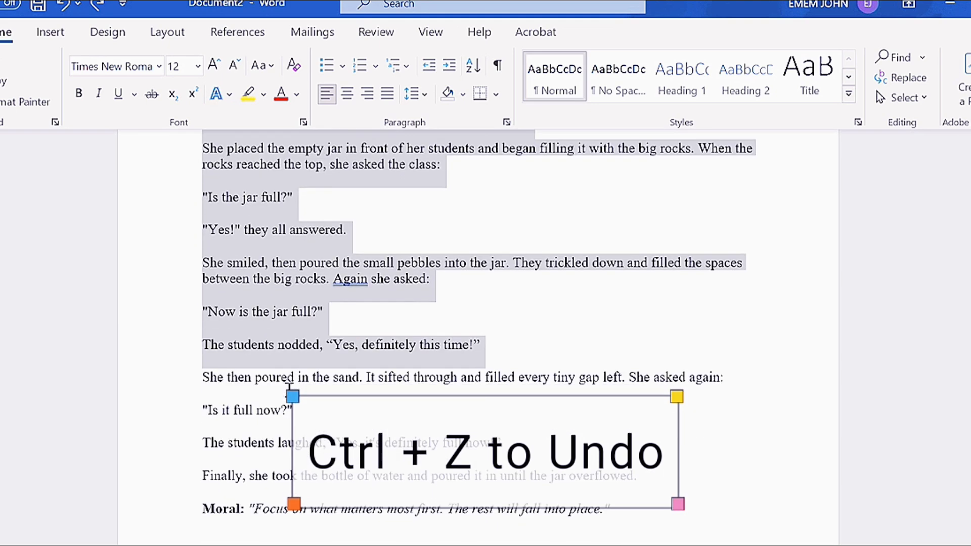
{"action": "left_click", "coordinate": [370, 421]}
{"action": "scroll", "coordinate": [371, 422], "scroll_direction": "down", "scroll_amount": 3}
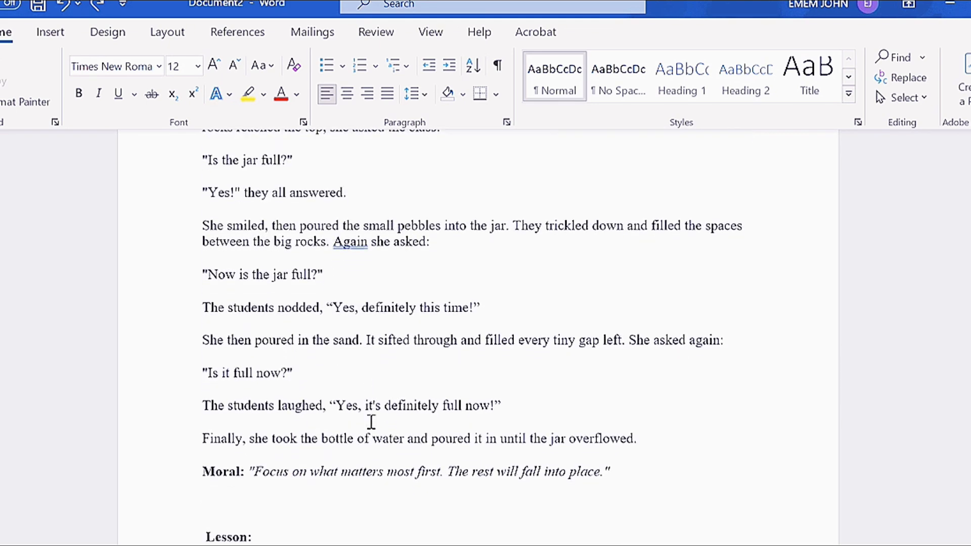
{"action": "scroll", "coordinate": [371, 421], "scroll_direction": "down", "scroll_amount": 1}
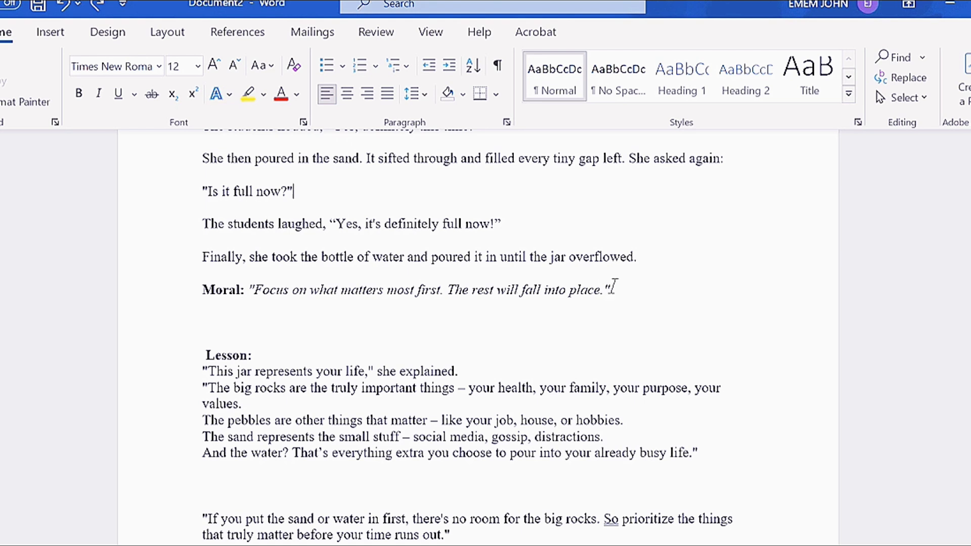
{"action": "left_click_drag", "start_coordinate": [613, 287], "coordinate": [172, 287]}
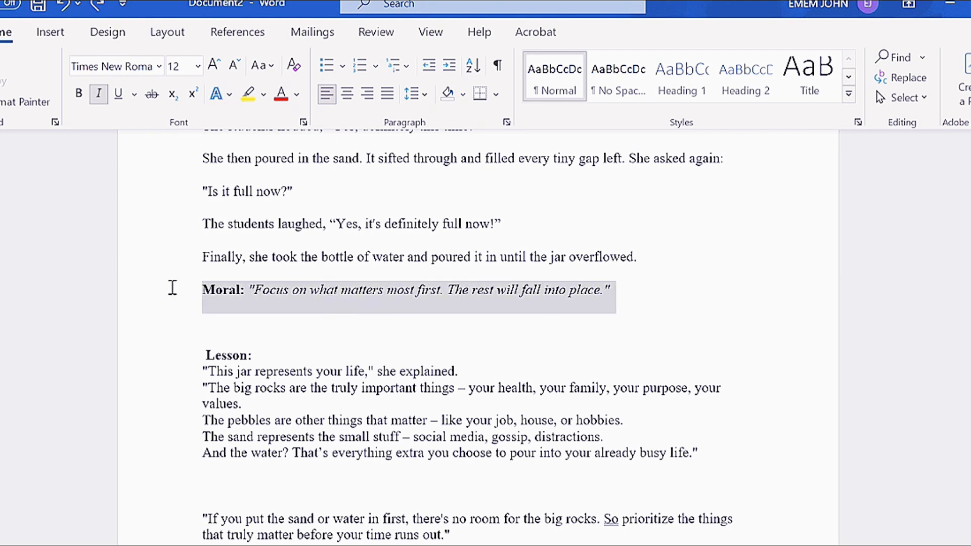
{"action": "right_click", "coordinate": [618, 292]}
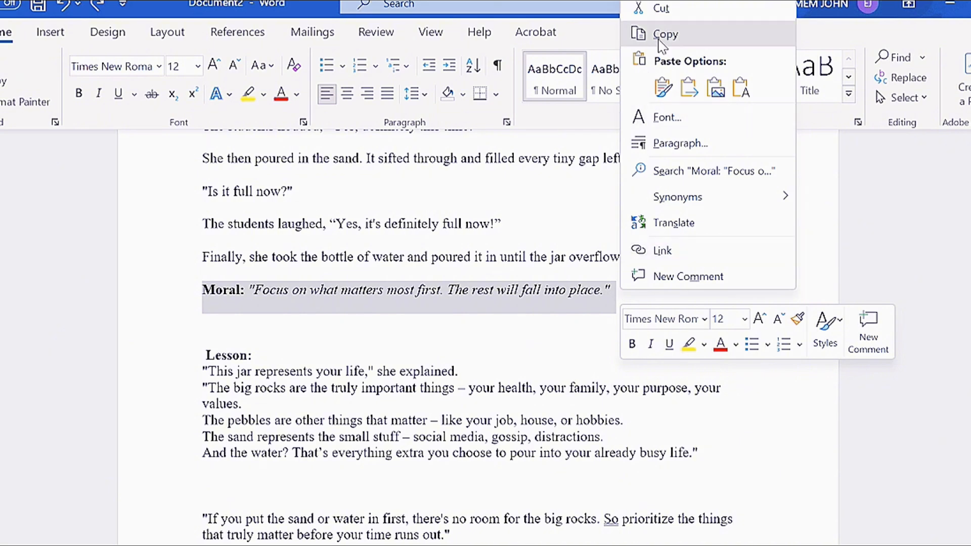
{"action": "left_click", "coordinate": [445, 329]}
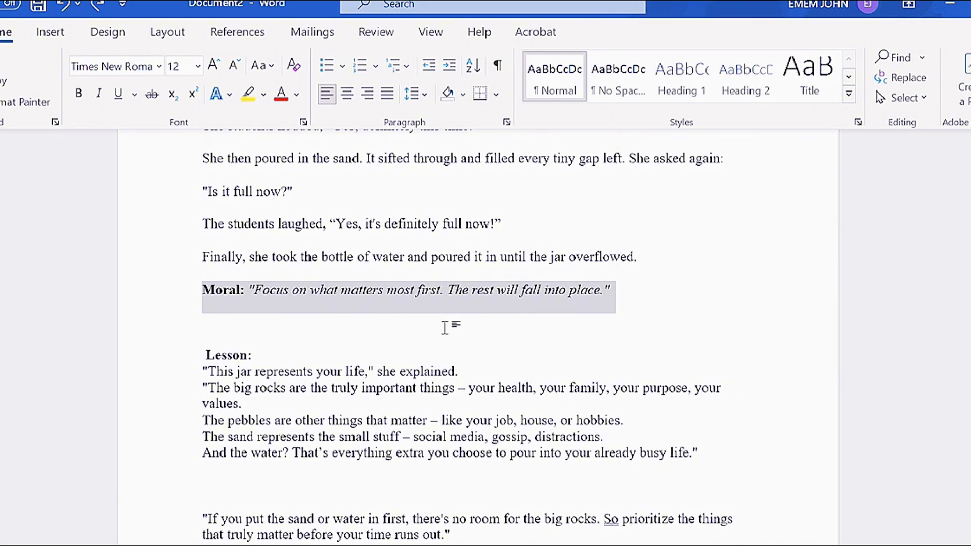
{"action": "key", "text": "ctrl+x"}
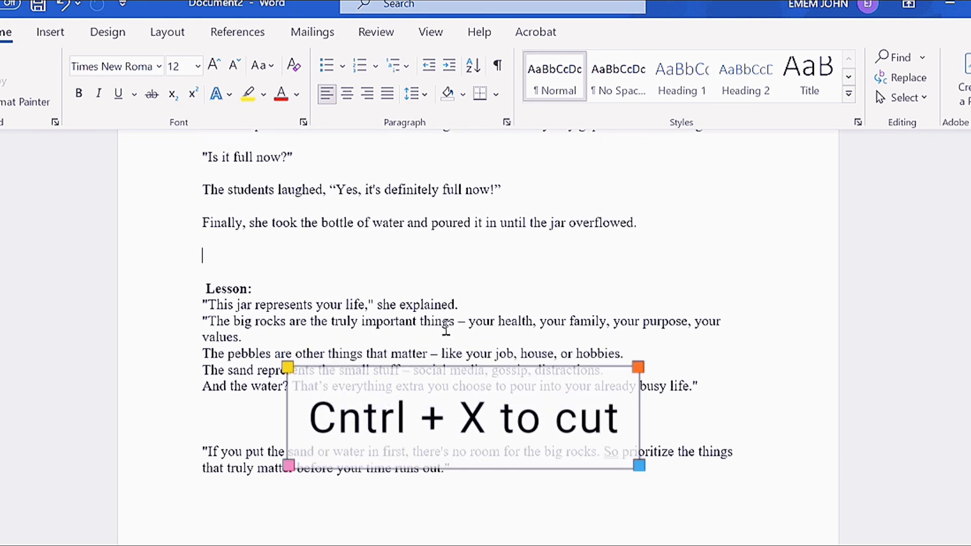
{"action": "scroll", "coordinate": [446, 330], "scroll_direction": "down", "scroll_amount": 2}
{"action": "left_click", "coordinate": [211, 342]}
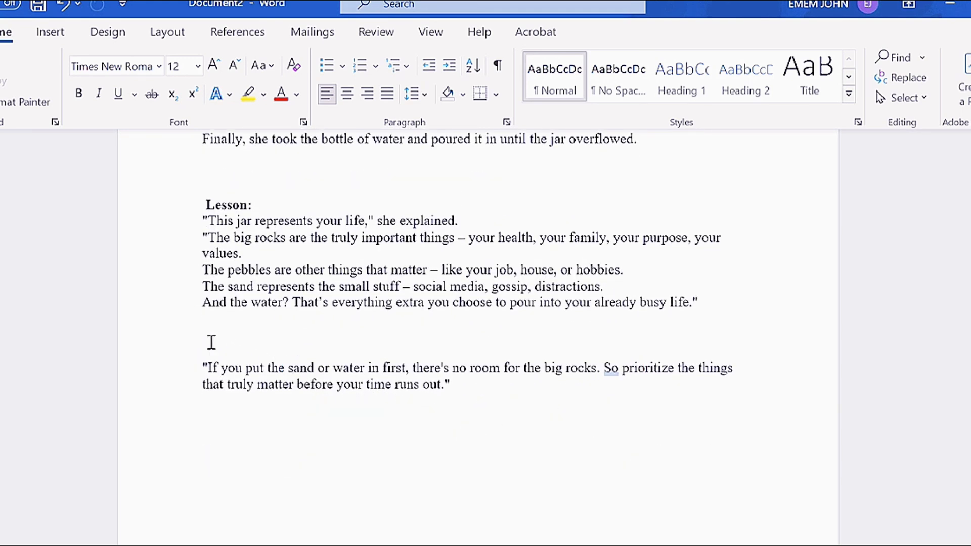
{"action": "key", "text": "ctrl+v"}
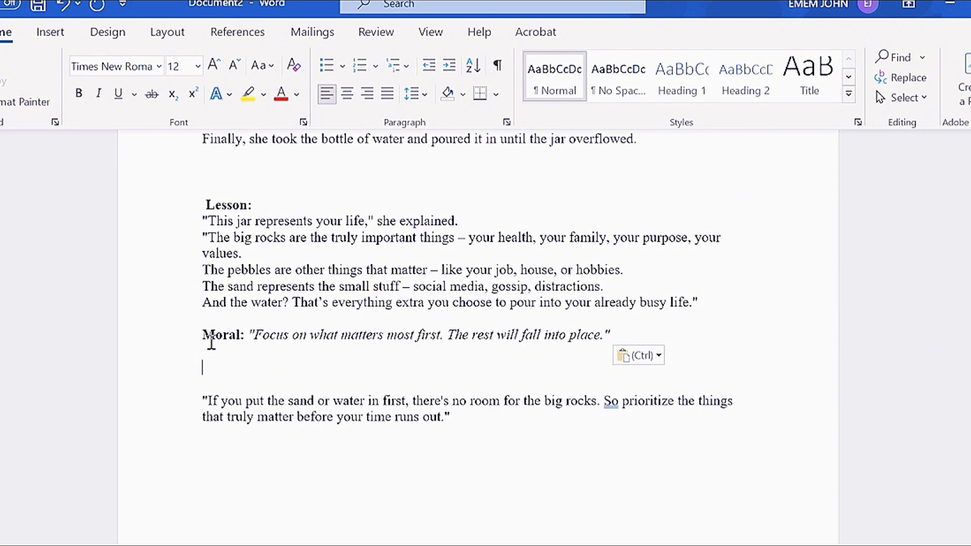
Justify the text from the story title through the "Moral:" line.
{"action": "scroll", "coordinate": [211, 342], "scroll_direction": "up", "scroll_amount": 10}
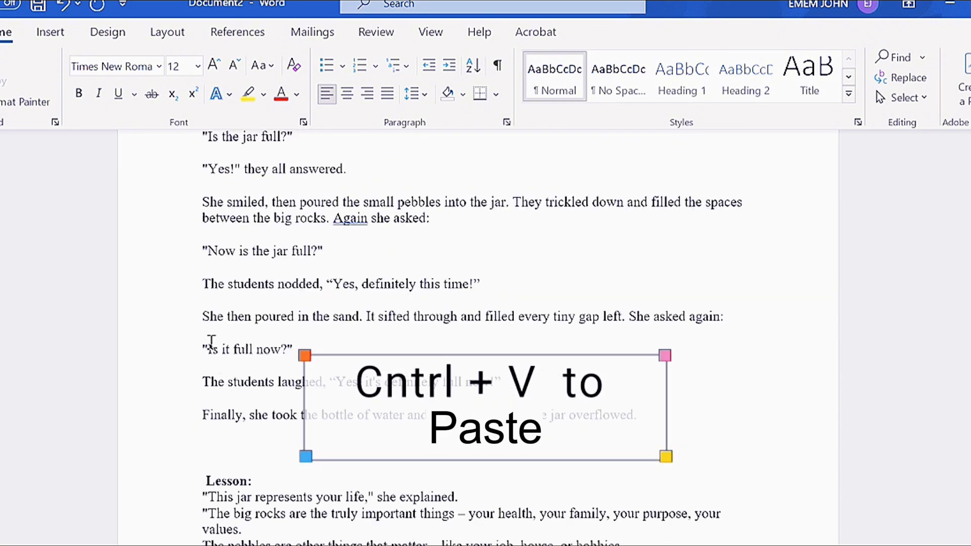
{"action": "scroll", "coordinate": [210, 342], "scroll_direction": "down", "scroll_amount": 1}
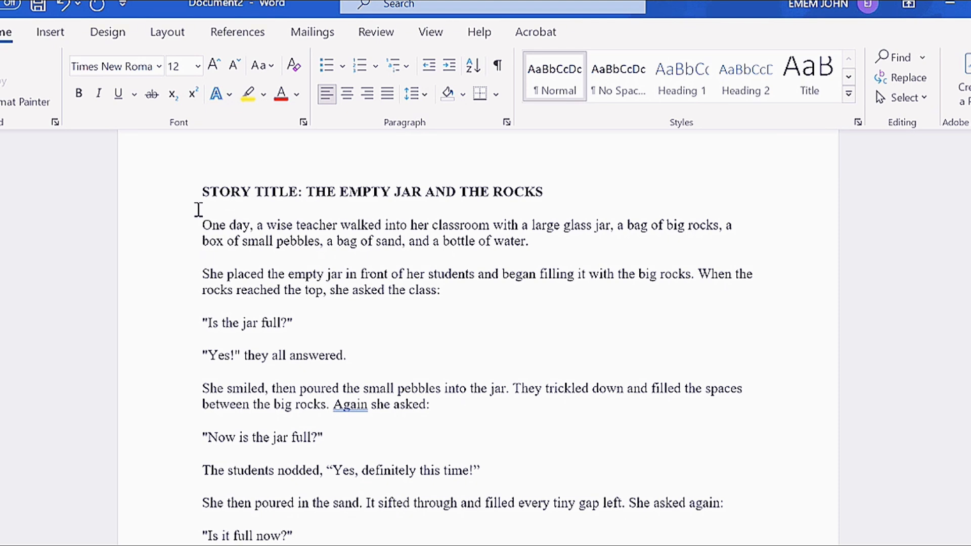
{"action": "left_click_drag", "start_coordinate": [202, 191], "coordinate": [611, 489]}
{"action": "key", "text": "Delete"}
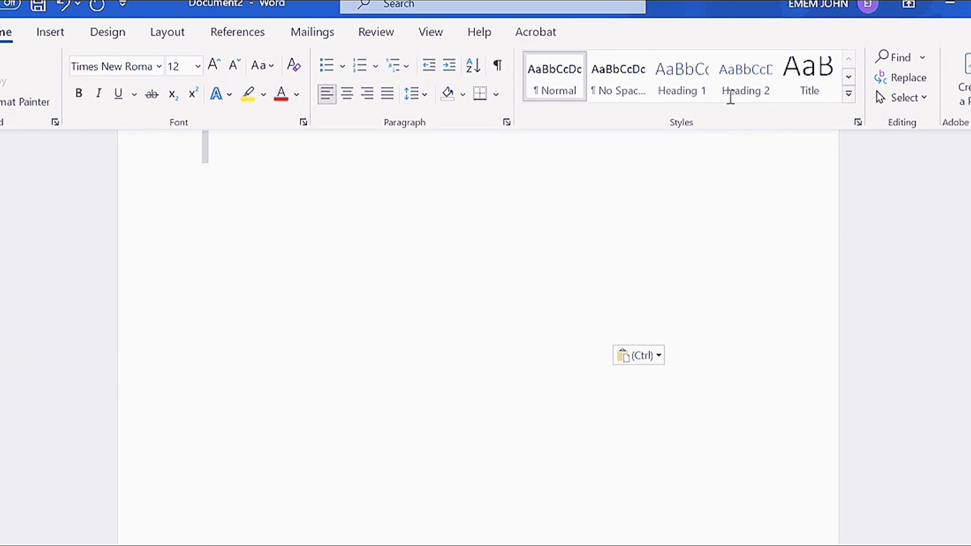
{"action": "key", "text": "ctrl+z"}
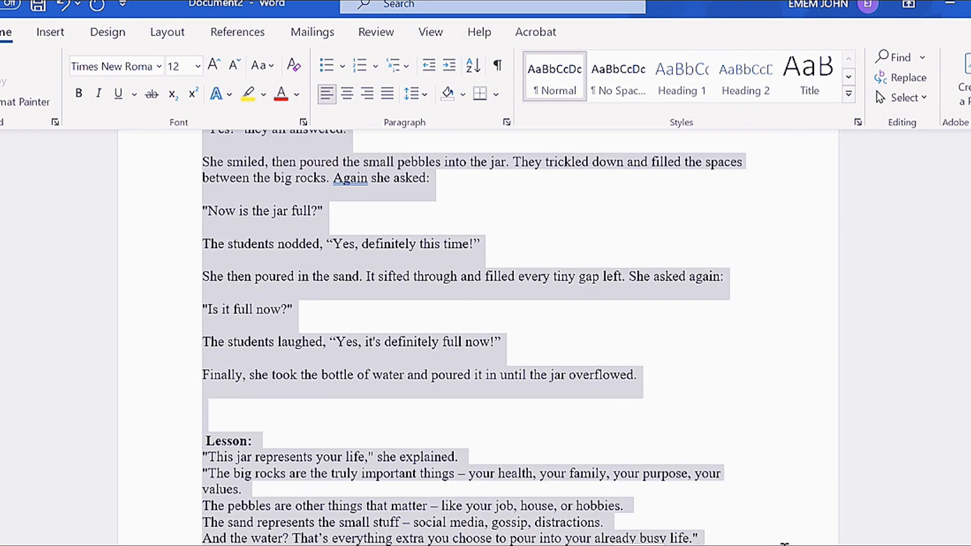
{"action": "scroll", "coordinate": [784, 541], "scroll_direction": "down", "scroll_amount": 1}
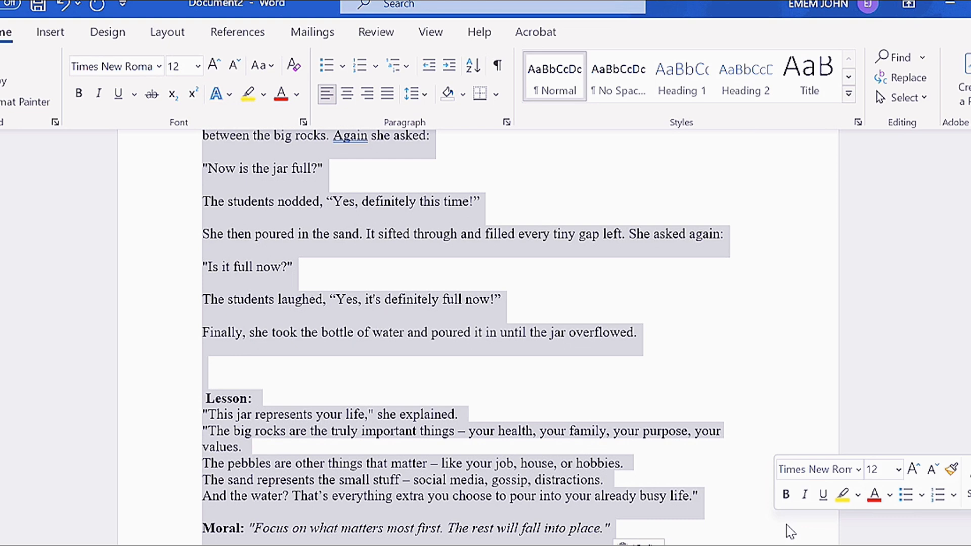
{"action": "key", "text": "ctrl+j"}
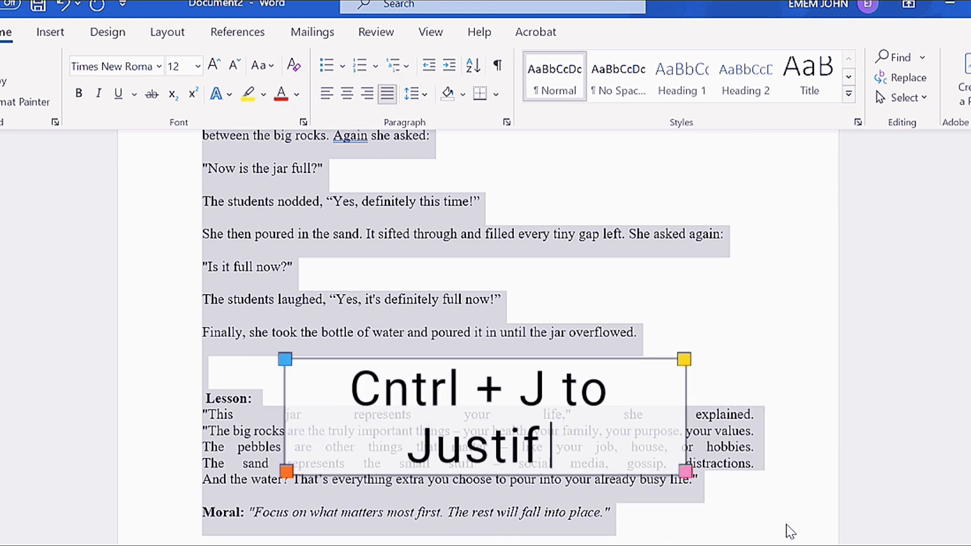
{"action": "scroll", "coordinate": [788, 528], "scroll_direction": "down", "scroll_amount": 1}
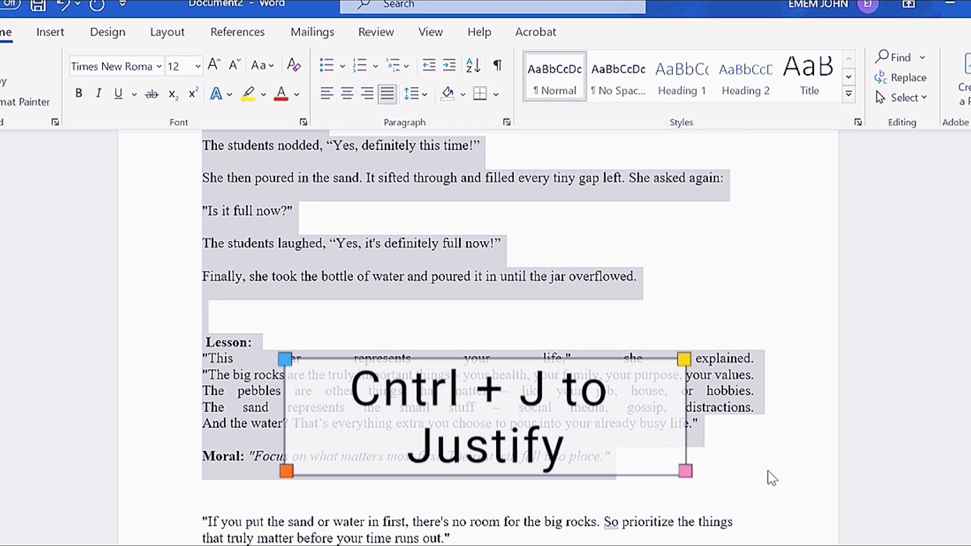
{"action": "left_click", "coordinate": [707, 463]}
Look over the justified story and left-align the text of the whole document.
{"action": "scroll", "coordinate": [705, 463], "scroll_direction": "down", "scroll_amount": 2}
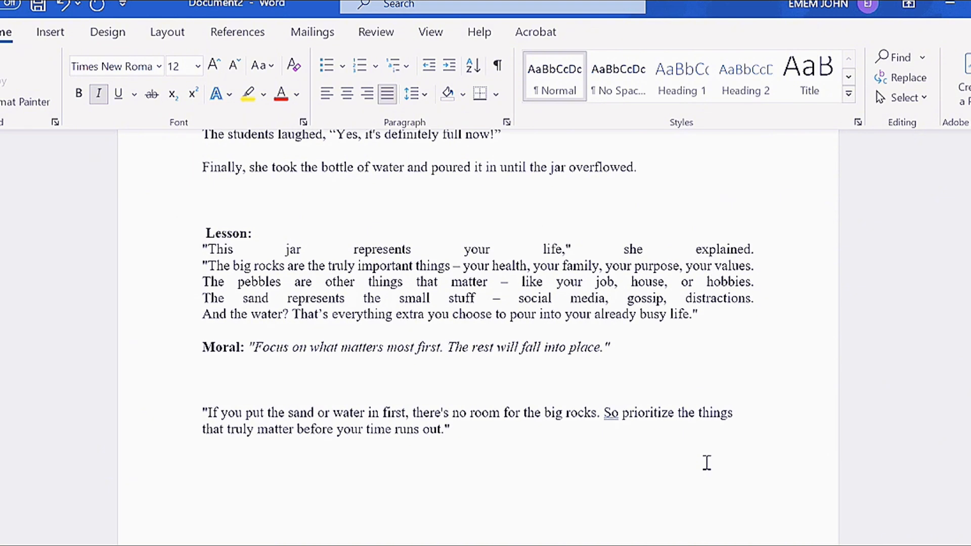
{"action": "scroll", "coordinate": [706, 463], "scroll_direction": "up", "scroll_amount": 2}
{"action": "scroll", "coordinate": [707, 463], "scroll_direction": "up", "scroll_amount": 7}
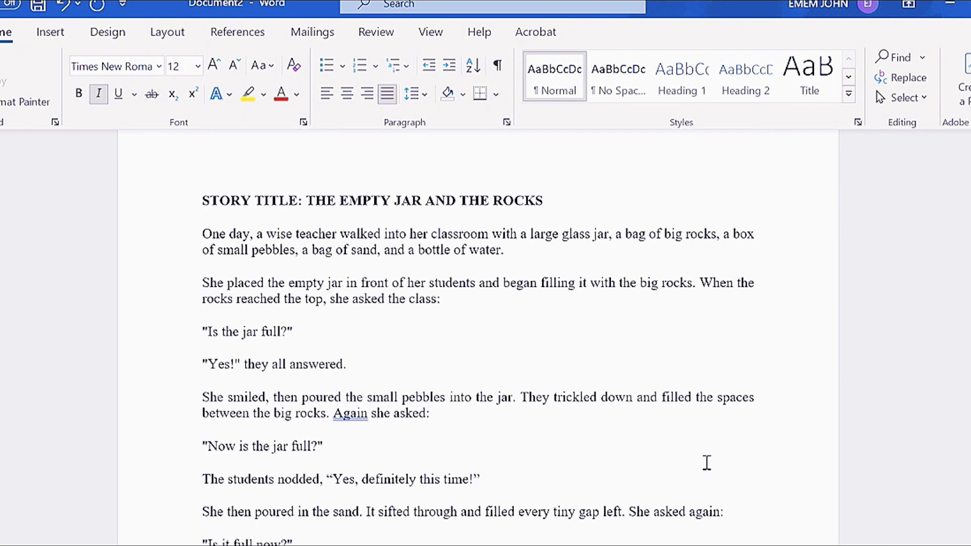
{"action": "scroll", "coordinate": [707, 463], "scroll_direction": "down", "scroll_amount": 3}
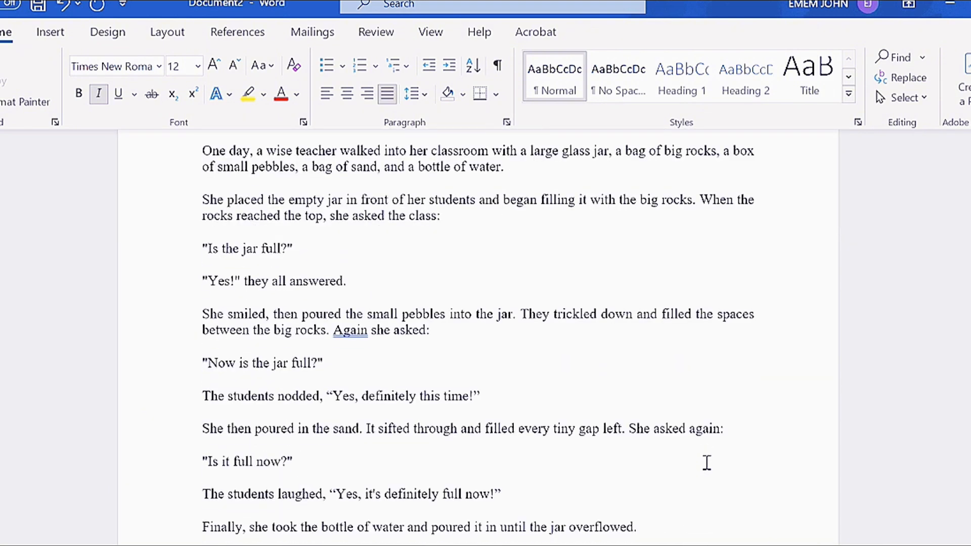
{"action": "scroll", "coordinate": [706, 463], "scroll_direction": "down", "scroll_amount": 3}
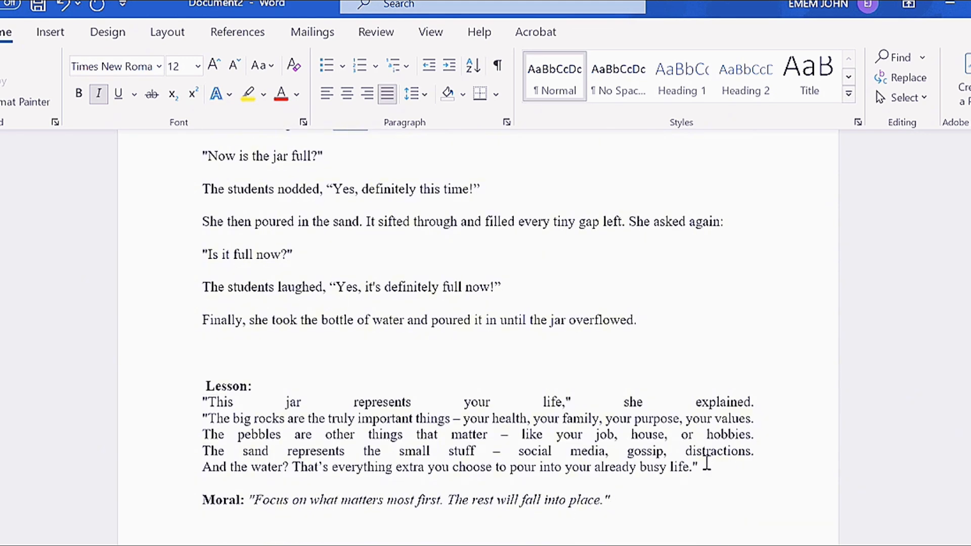
{"action": "key", "text": "ctrl+a"}
{"action": "key", "text": "ctrl+l"}
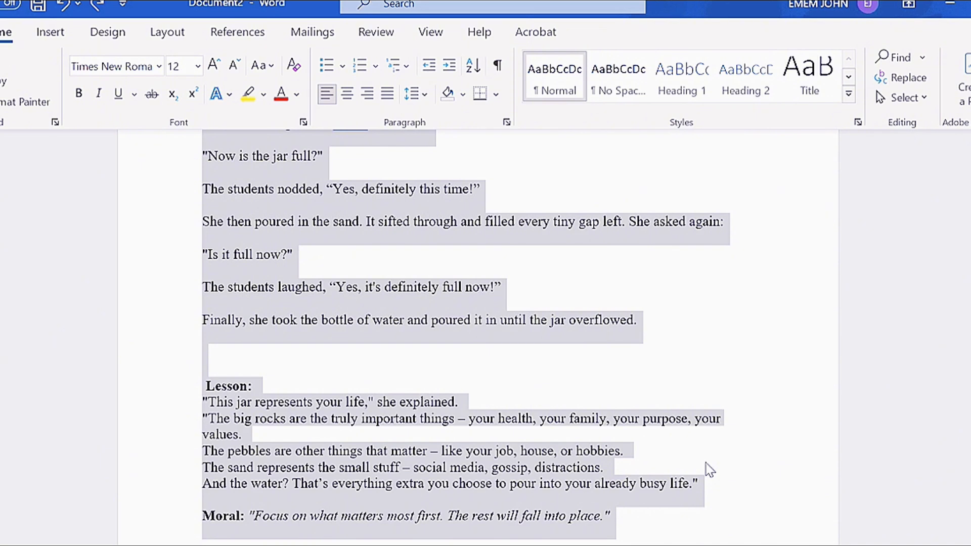
Redo the justified alignment on the selected document text and deselect it at the end of the "Moral:" line.
{"action": "key", "text": "ctrl+y"}
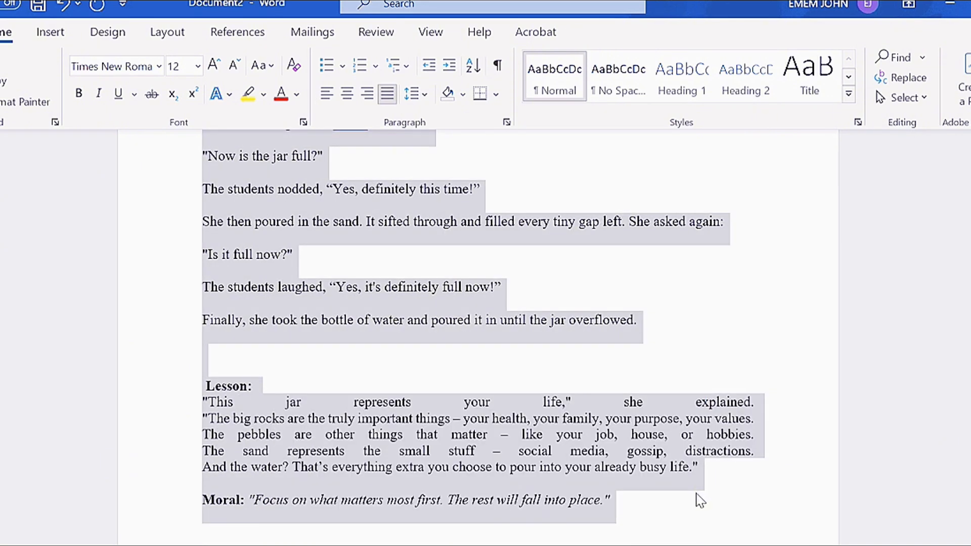
{"action": "left_click", "coordinate": [699, 500]}
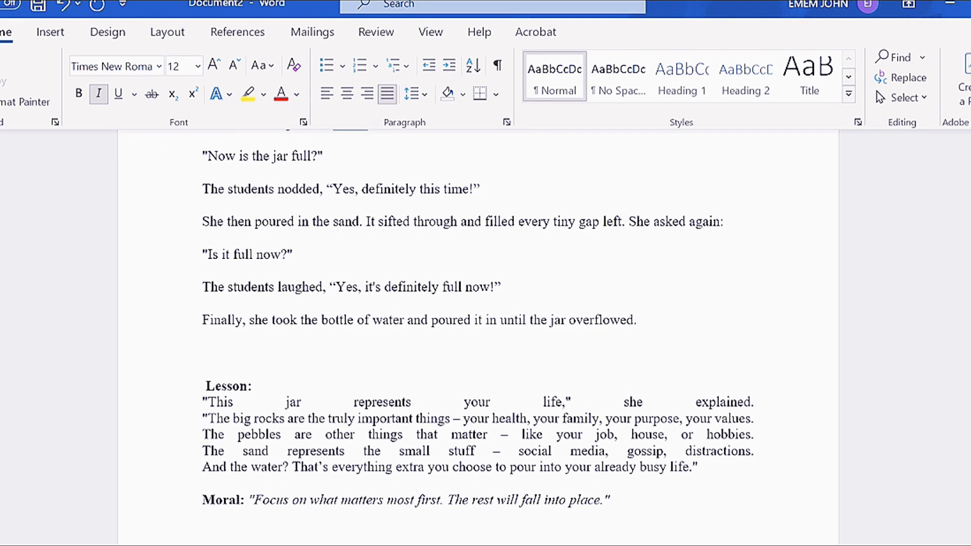
Open the File backstage view with its recent documents and return to the story.
{"action": "key", "text": "alt+f"}
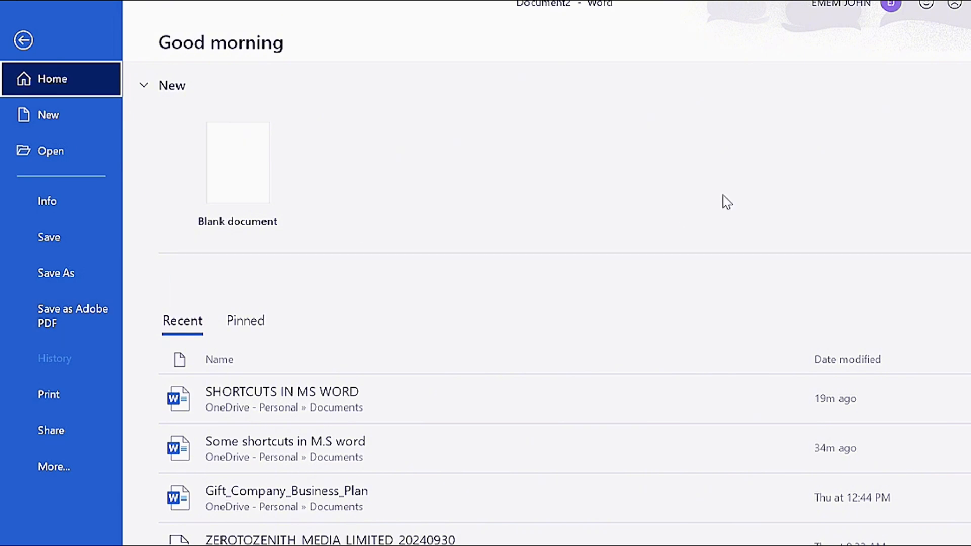
{"action": "left_click", "coordinate": [23, 37]}
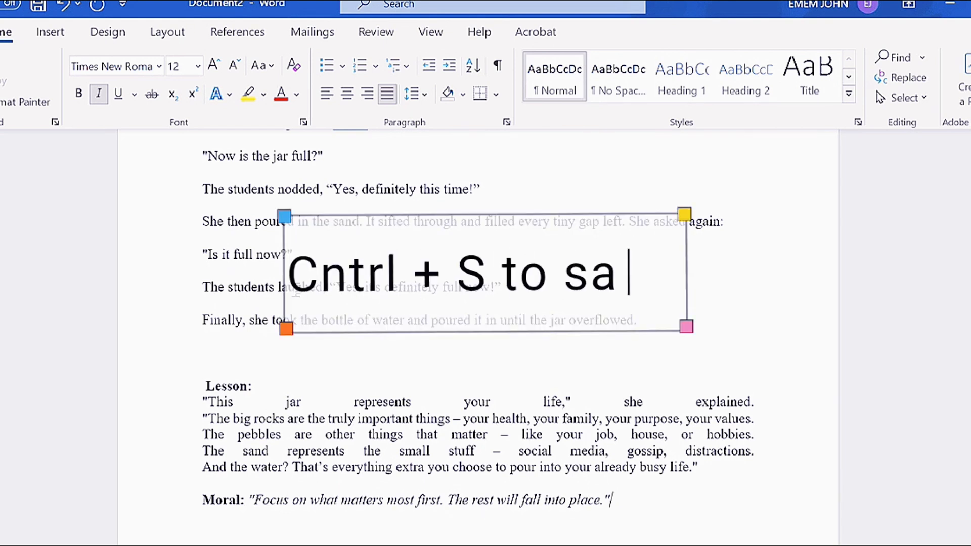
Save the document in the OneDrive Documents folder under the file name "SHORTCUT IN MS WORD".
{"action": "key", "text": "ctrl+s"}
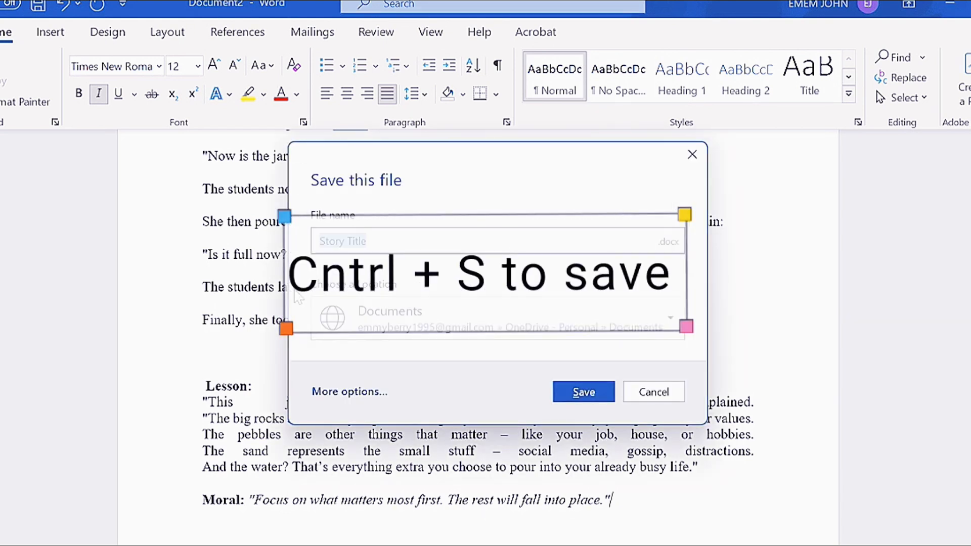
{"action": "left_click", "coordinate": [378, 242]}
{"action": "key", "text": "BackSpace"}
{"action": "key", "text": "BackSpace"}
{"action": "key", "text": "BackSpace"}
{"action": "key", "text": "BackSpace"}
{"action": "key", "text": "BackSpace"}
{"action": "key", "text": "BackSpace"}
{"action": "key", "text": "BackSpace"}
{"action": "key", "text": "BackSpace"}
{"action": "key", "text": "BackSpace"}
{"action": "key", "text": "BackSpace"}
{"action": "key", "text": "BackSpace"}
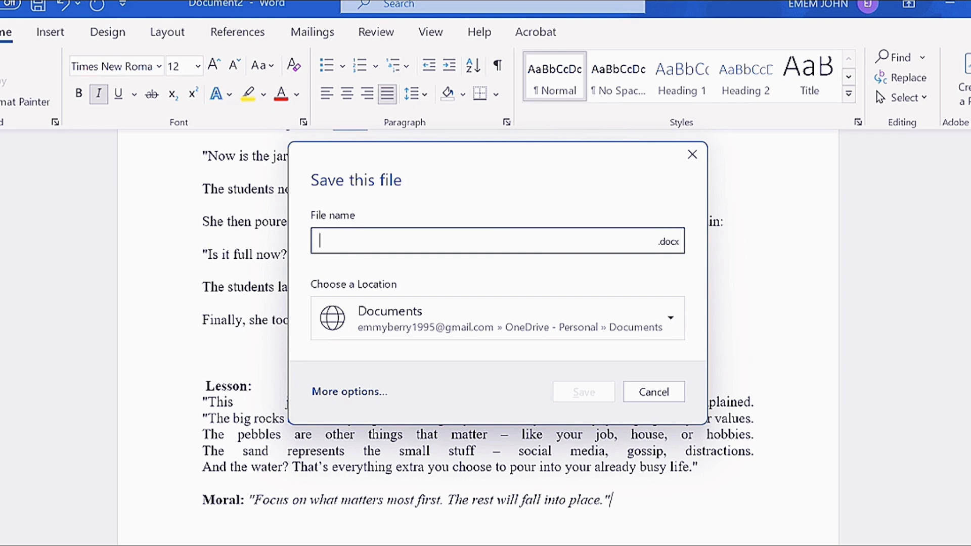
{"action": "type", "text": "SHORY"}
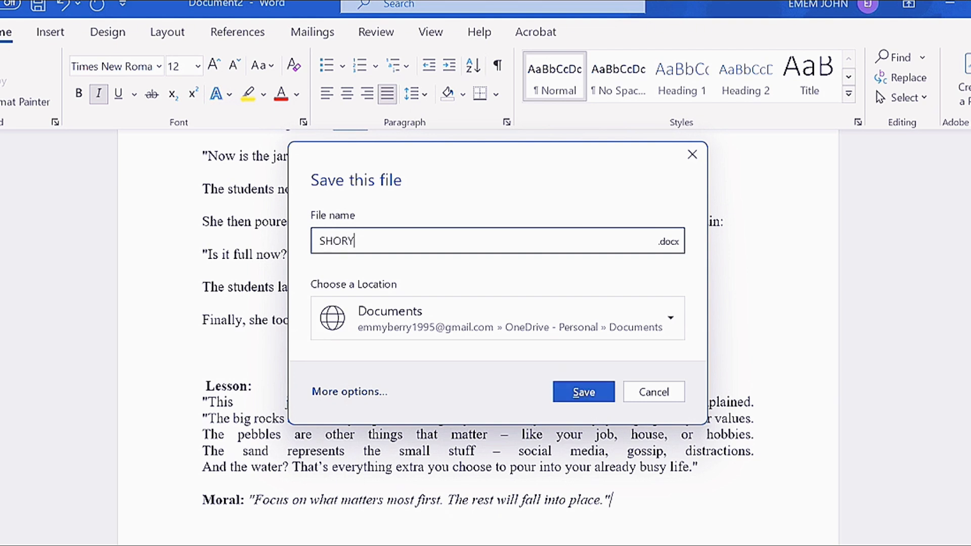
{"action": "key", "text": "BackSpace"}
{"action": "type", "text": "TCUT IN MS WORD"}
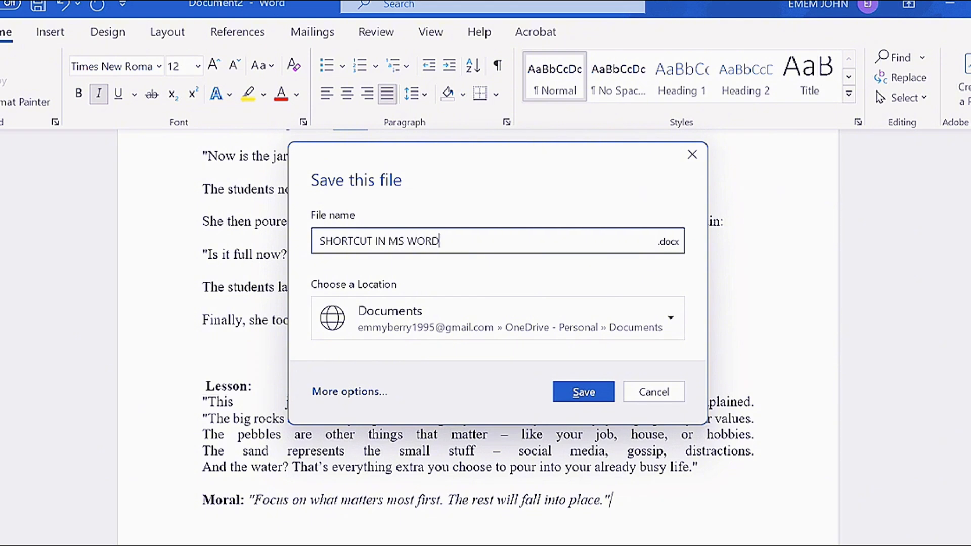
{"action": "left_click", "coordinate": [577, 392]}
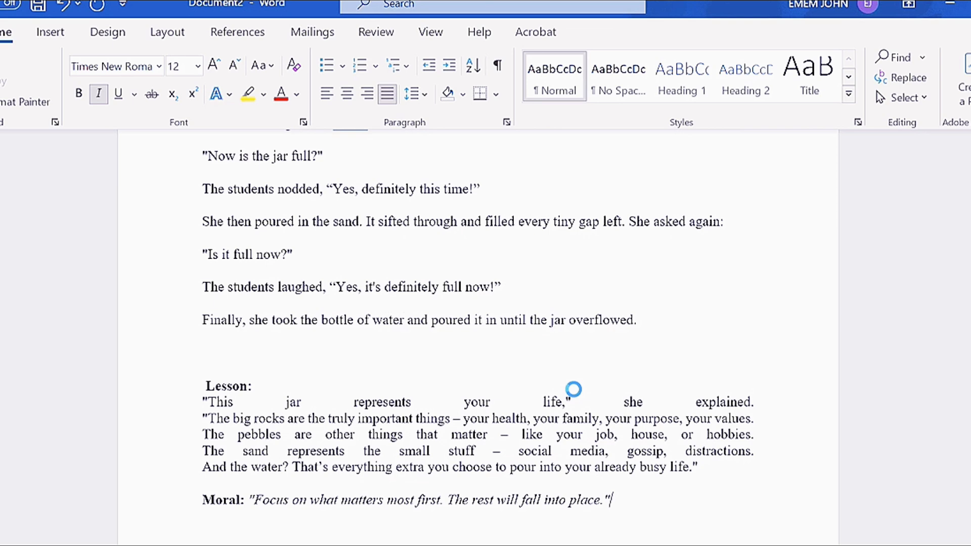
{"action": "scroll", "coordinate": [575, 389], "scroll_direction": "up", "scroll_amount": 7}
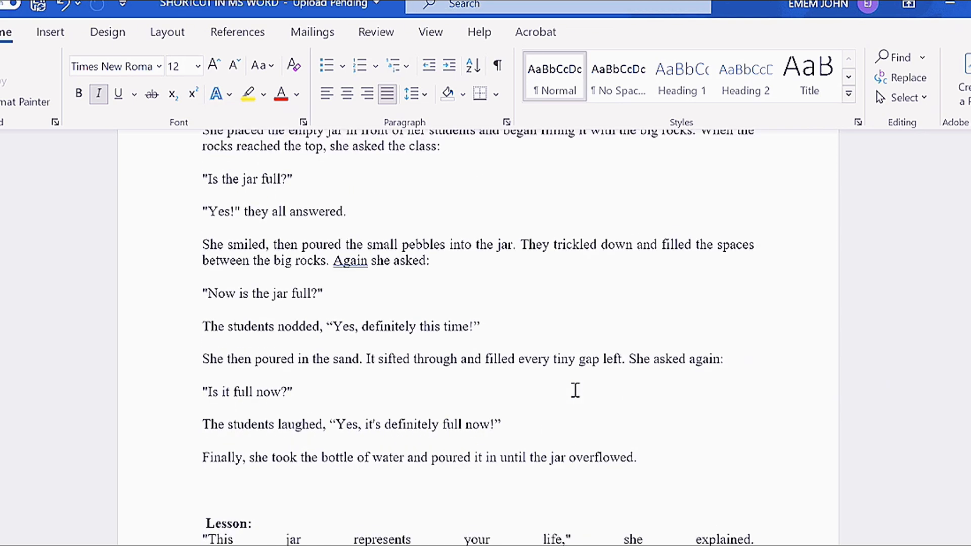